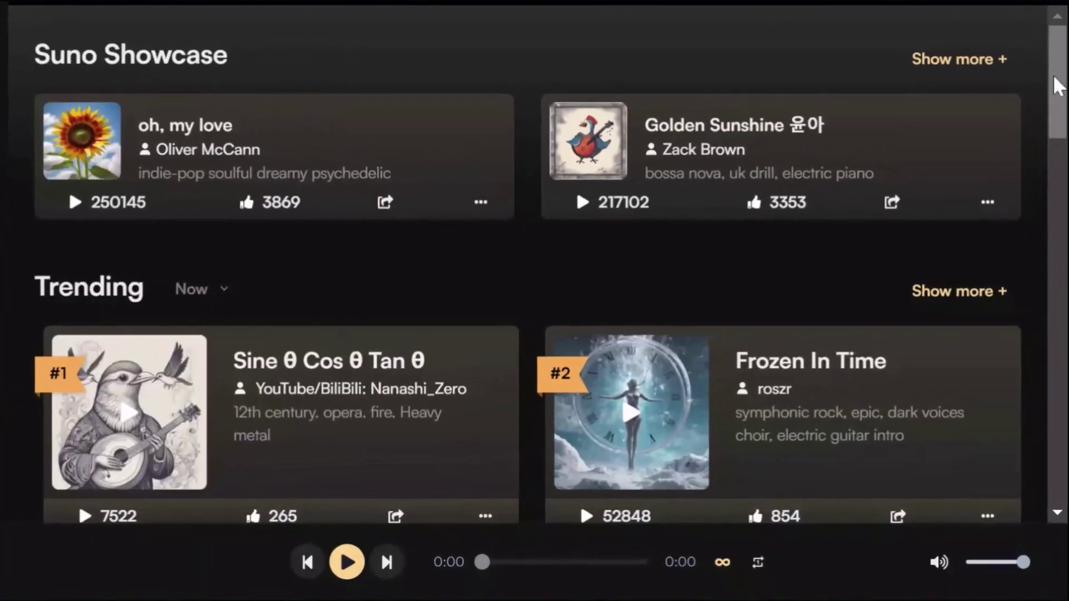
- Play the showcase song 'oh, my love' briefly, then reuse its prompt from the options menu
left_click_drag(1056, 76, 1057, 279)
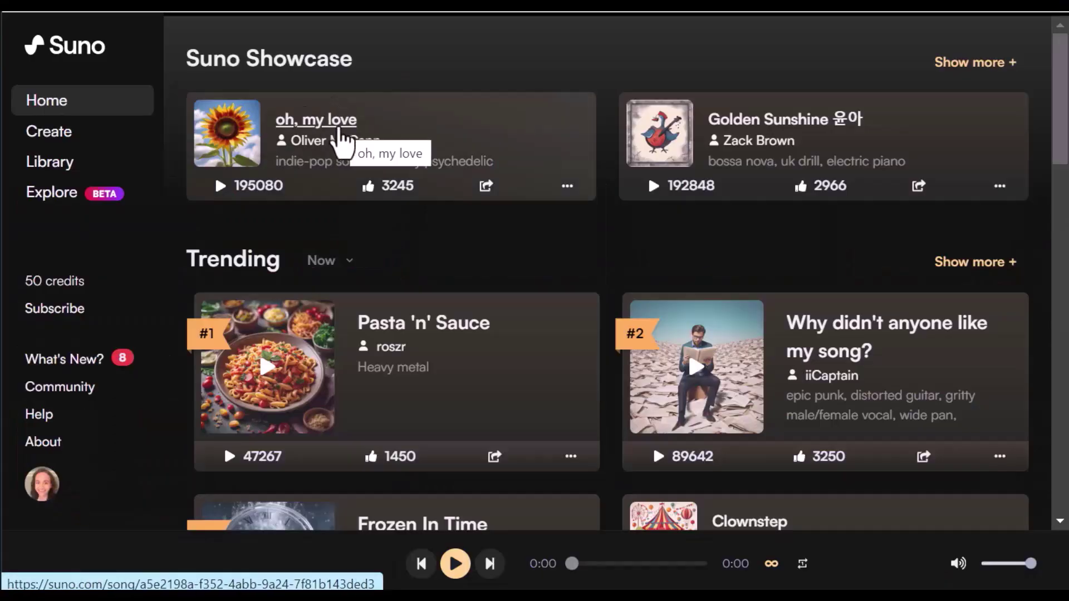
left_click(341, 140)
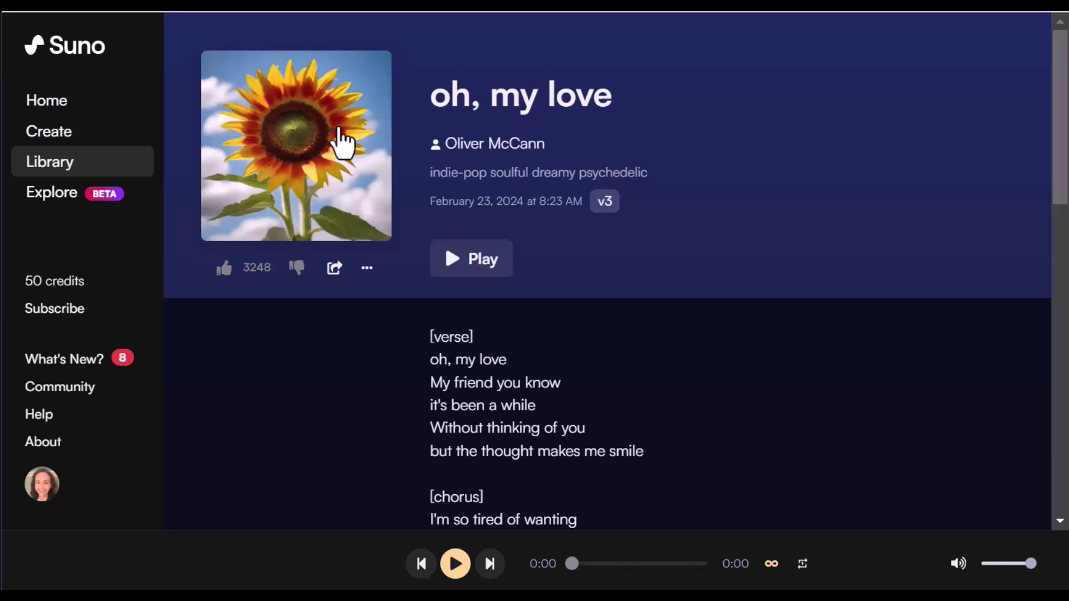
left_click(341, 141)
mouse_move(1060, 167)
left_mouse_down()
mouse_move(1064, 257)
mouse_move(1064, 170)
left_mouse_up()
left_click(343, 142)
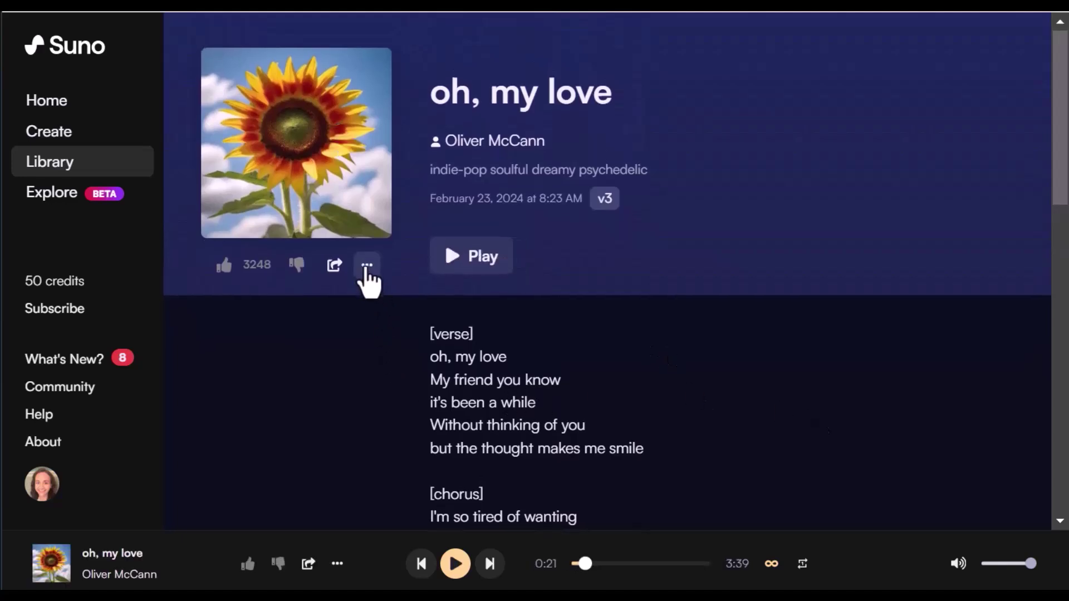
left_click(367, 266)
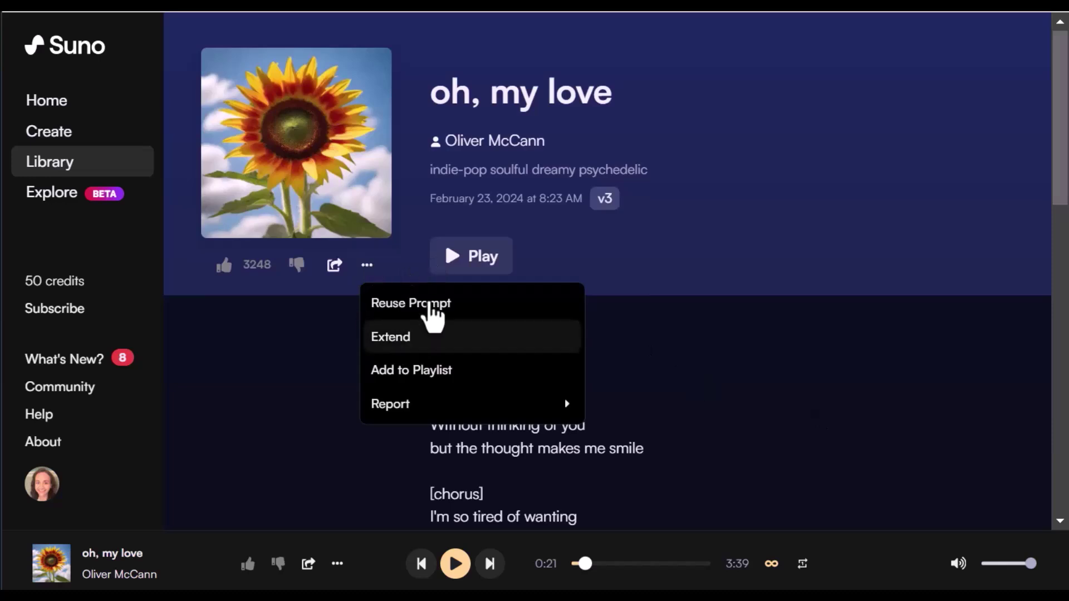
left_click(430, 304)
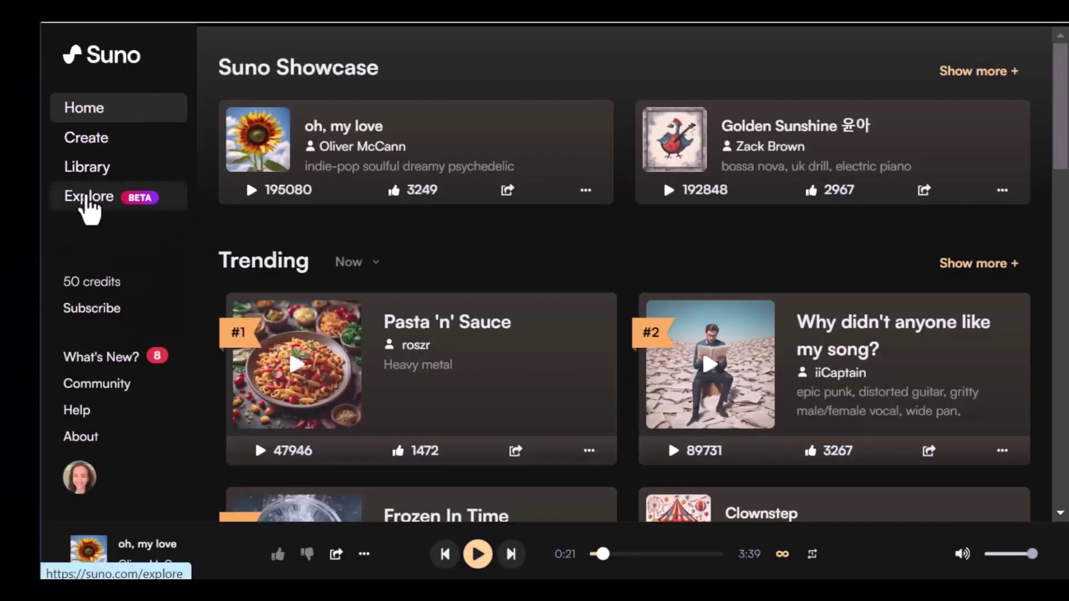
left_click(84, 198)
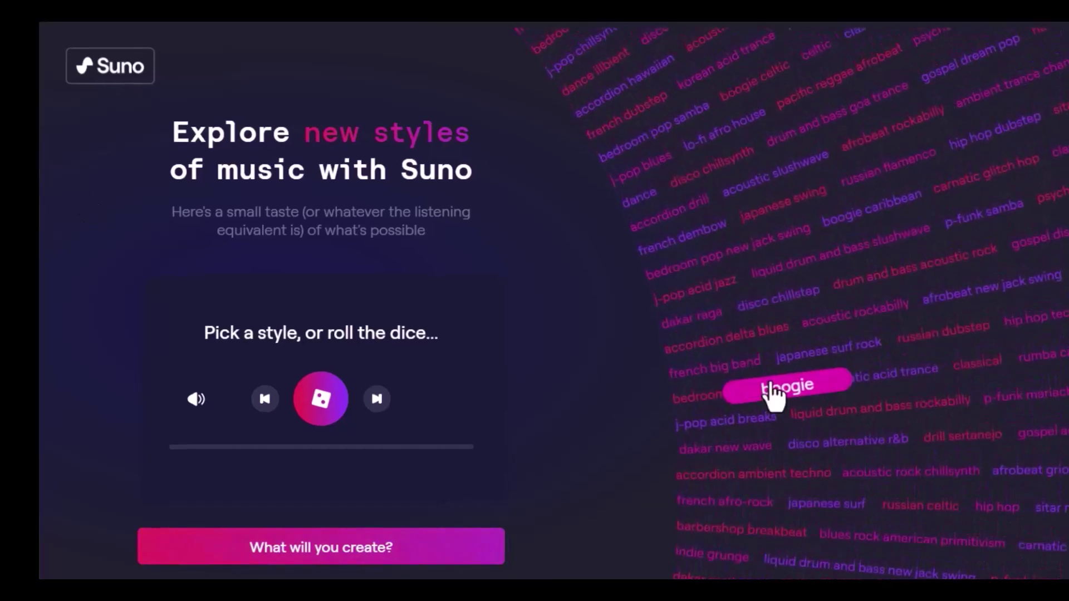
left_click(774, 395)
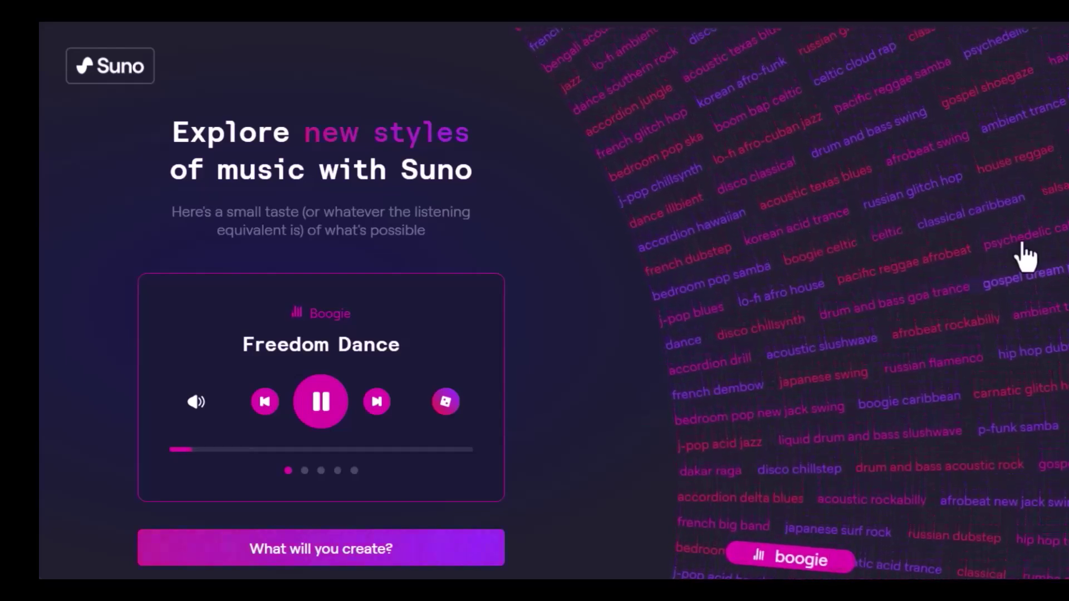
left_click(980, 231)
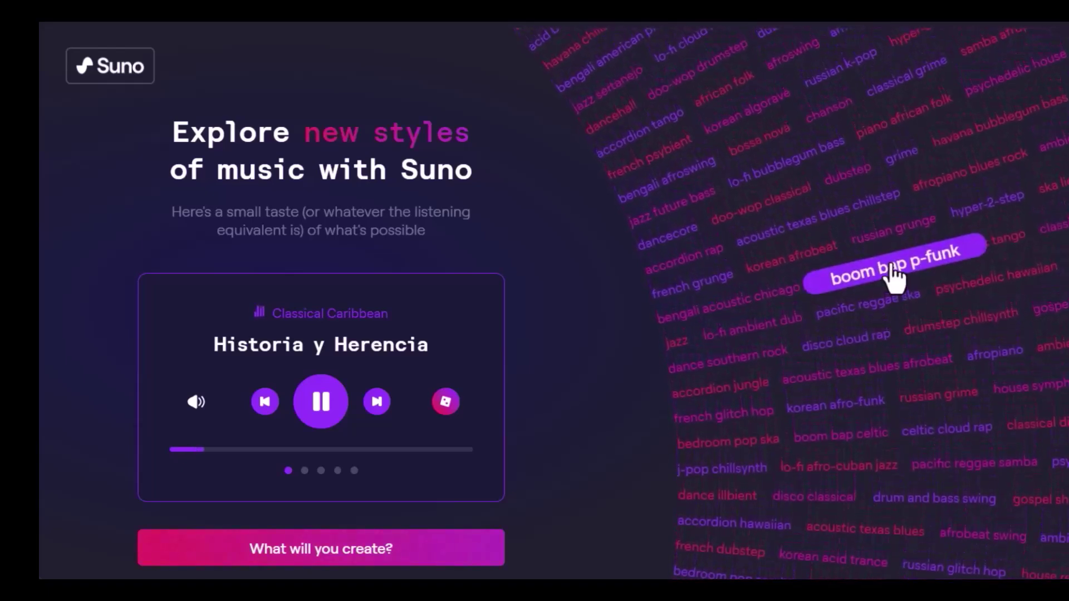
left_click(893, 278)
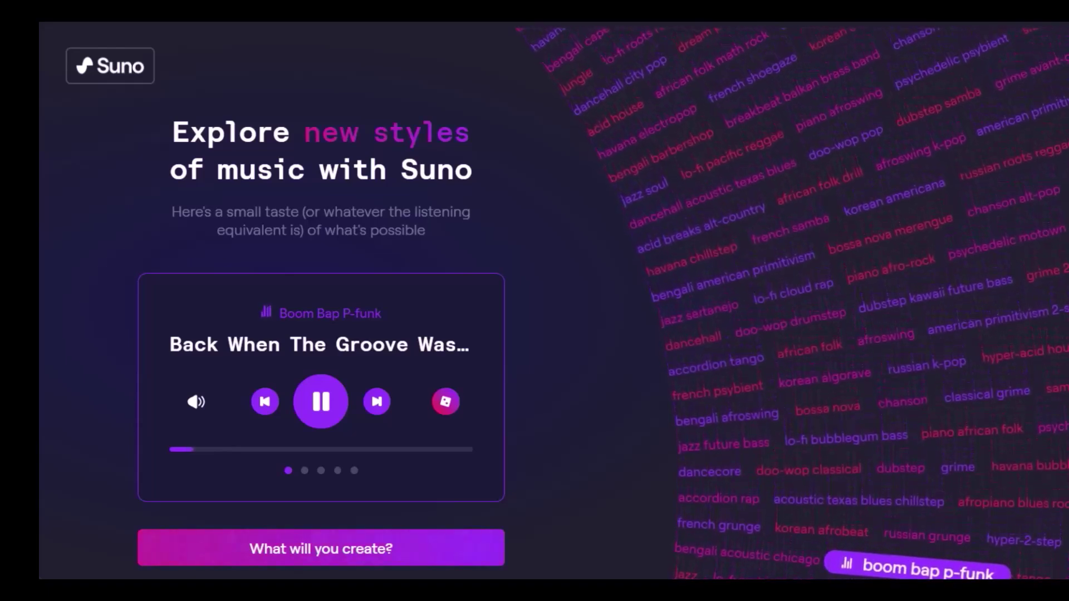
left_click(804, 250)
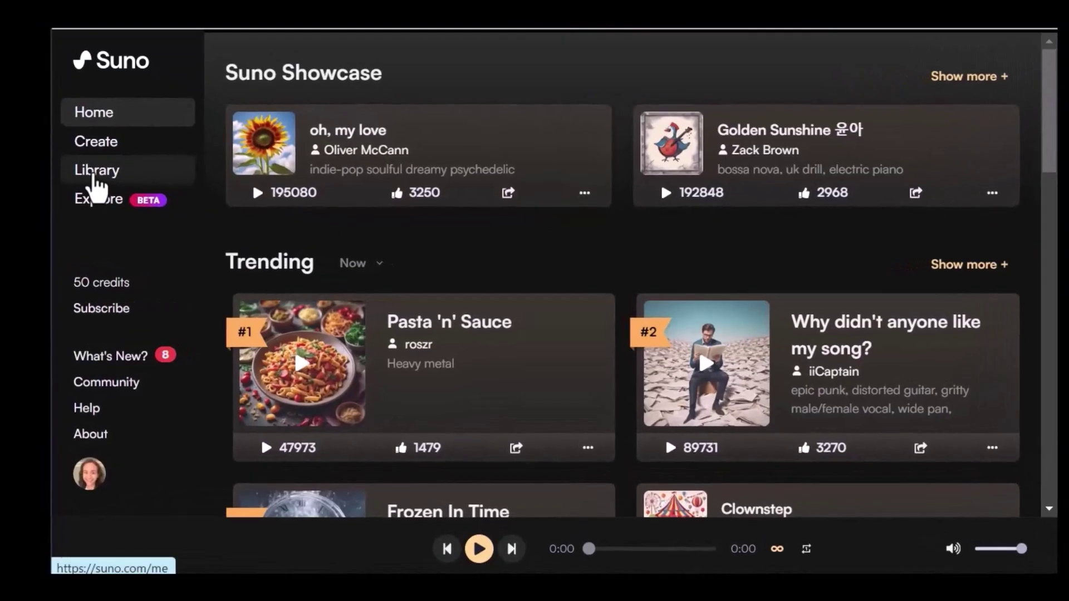
- Check the Library's Playlists and Songs lists, then go to the Create page
left_click(95, 170)
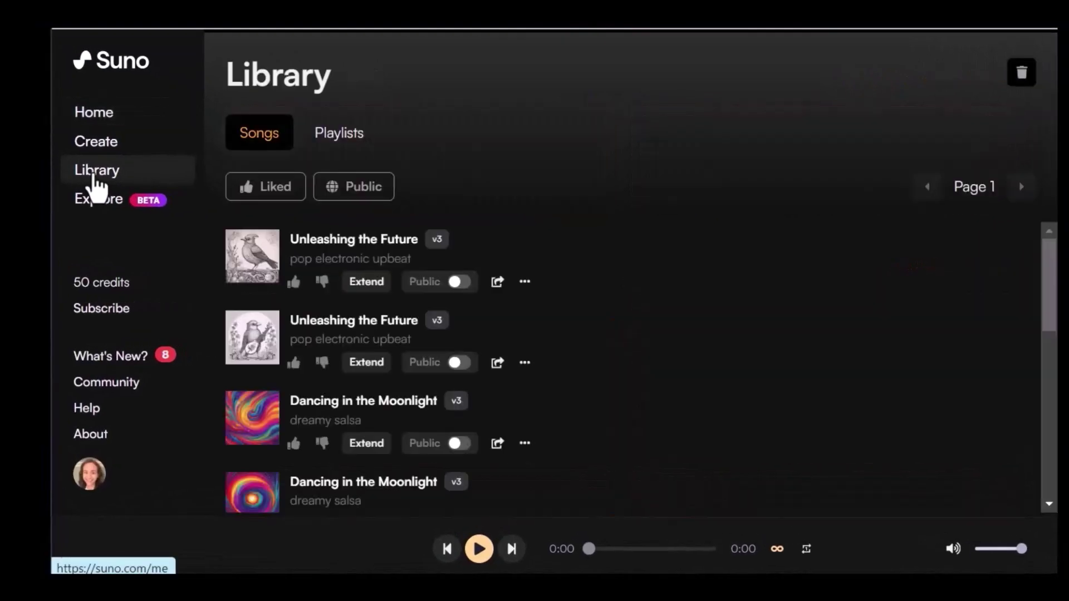
left_click(331, 135)
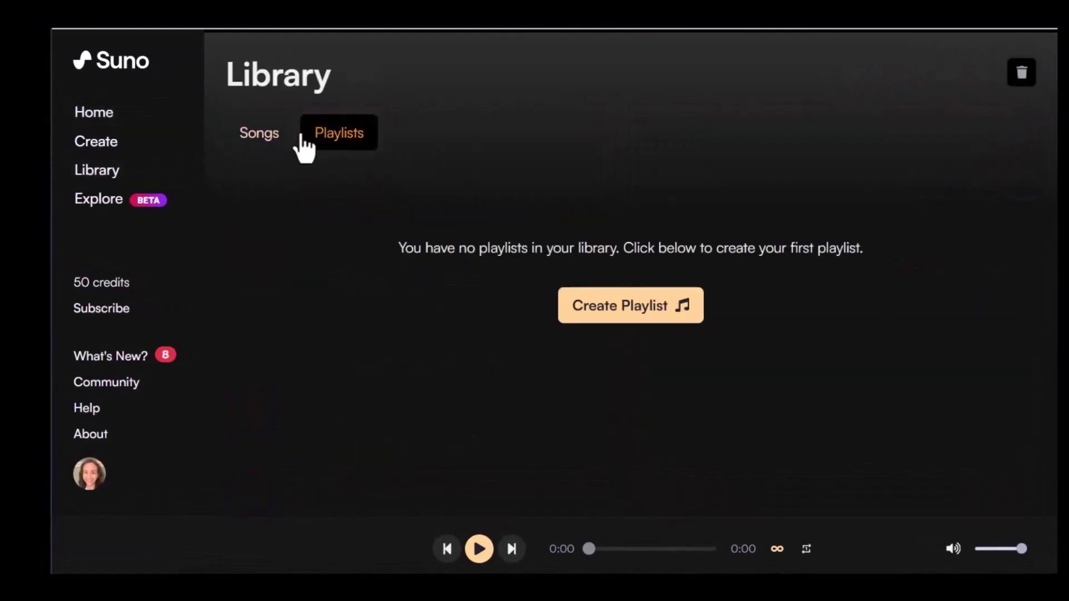
left_click(258, 138)
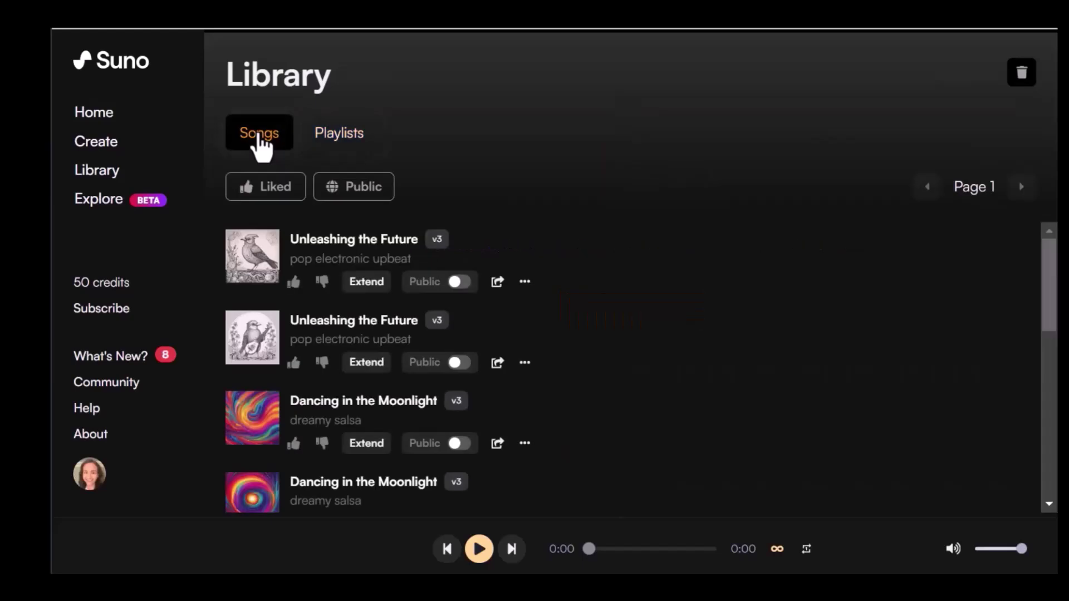
left_click(103, 146)
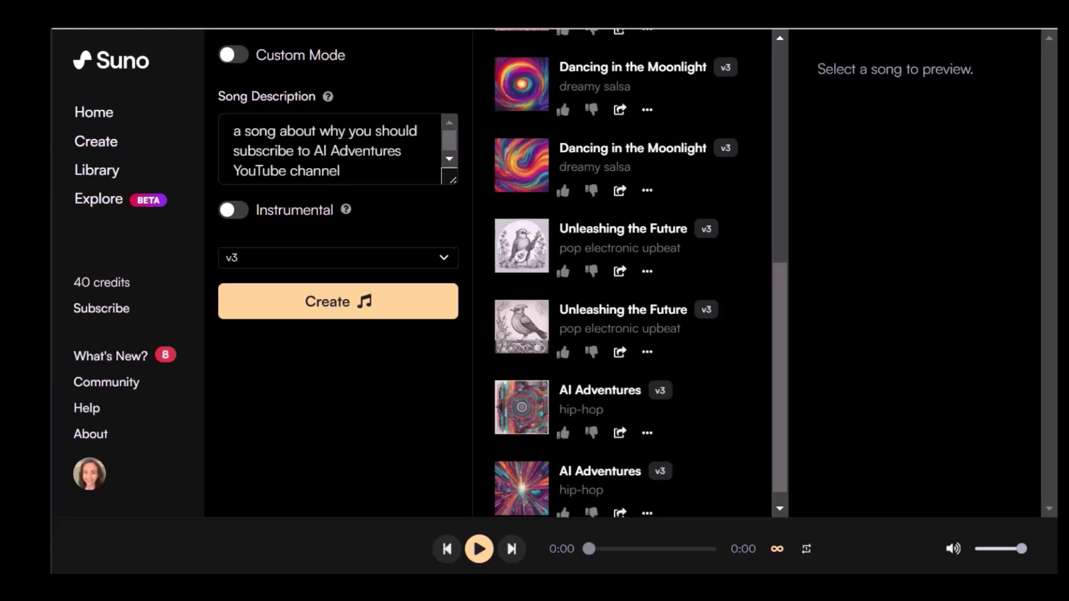
- Play each of the two AI Adventures hip-hop songs in turn, scrolling through their lyrics
left_click(523, 393)
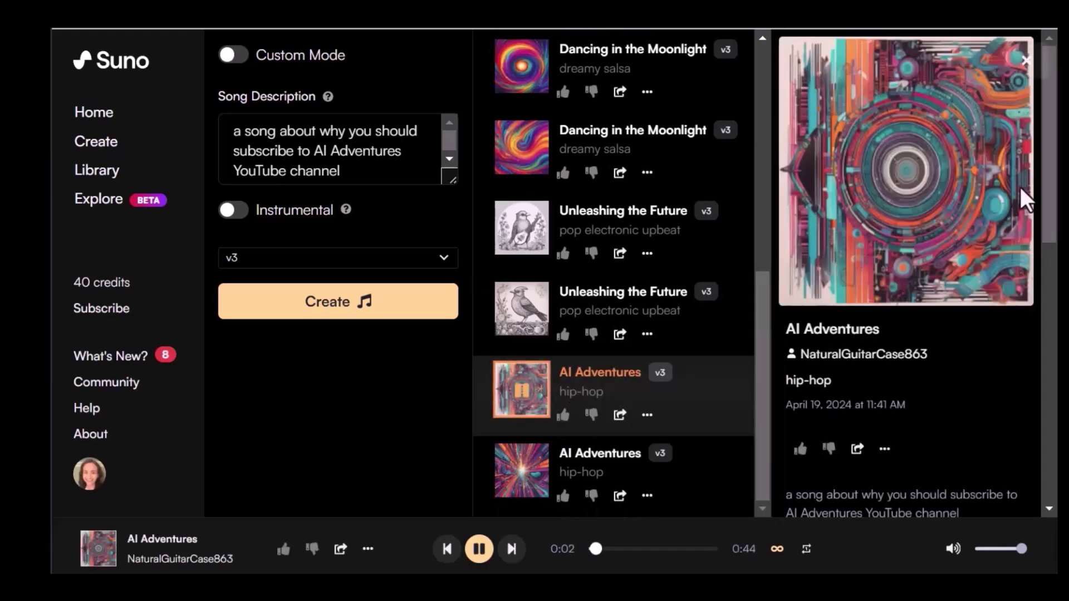
left_click_drag(1044, 159, 1040, 365)
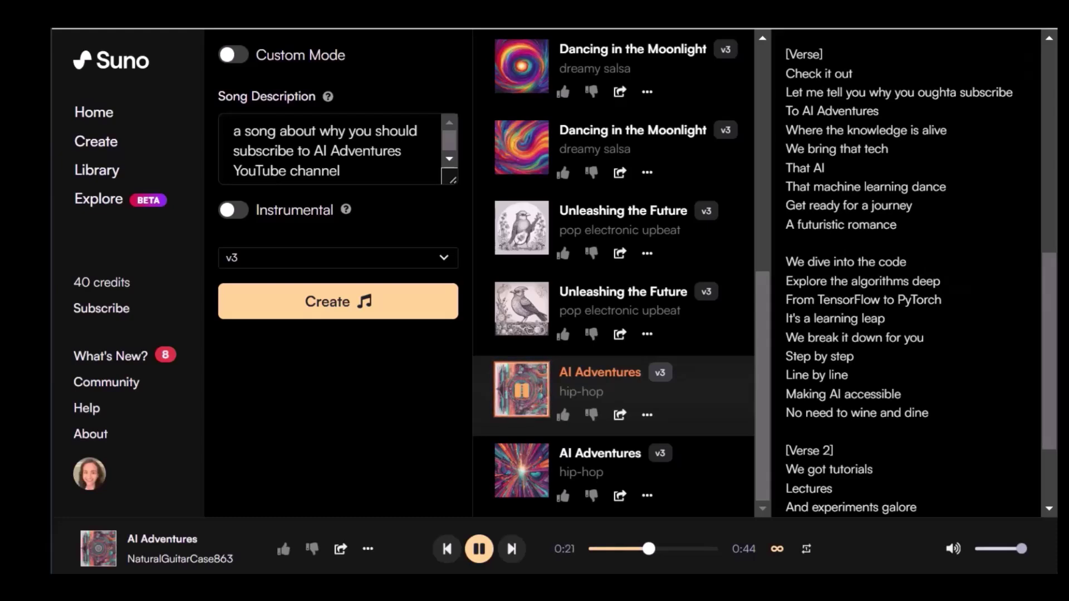
left_click(479, 550)
left_click(519, 478)
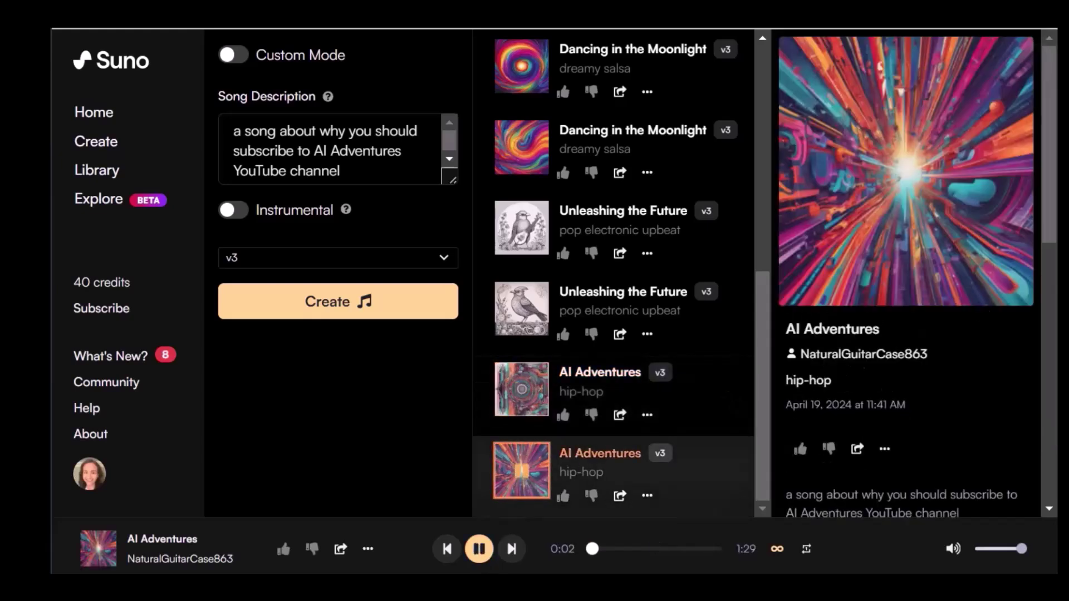
left_click_drag(1047, 159, 1050, 343)
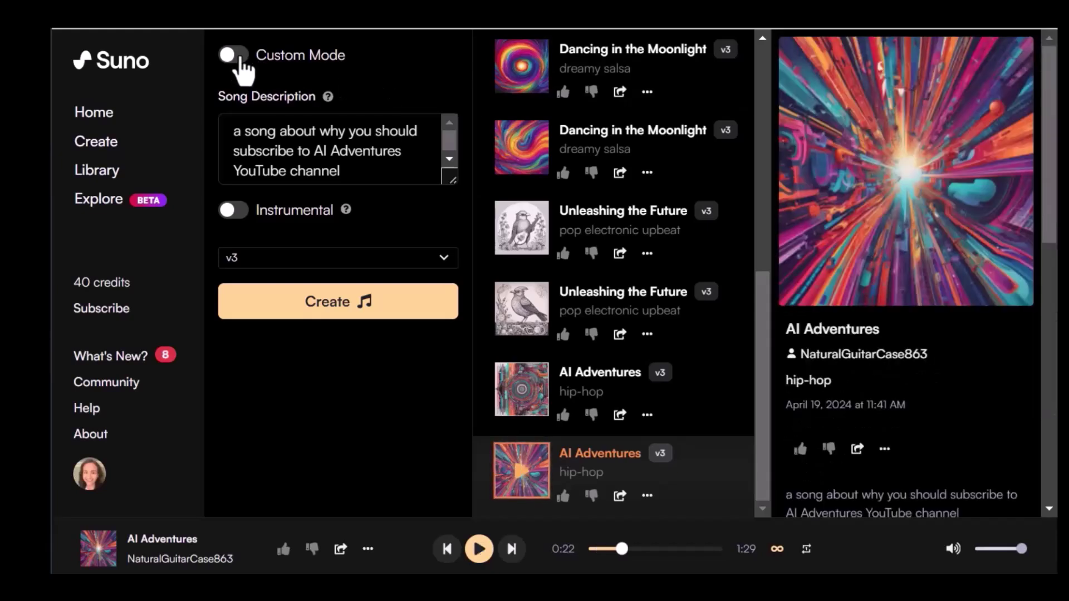
- Enable Custom Mode and paste the subscribe-to-AI-Adventures description as the lyrics prompt
left_click(238, 58)
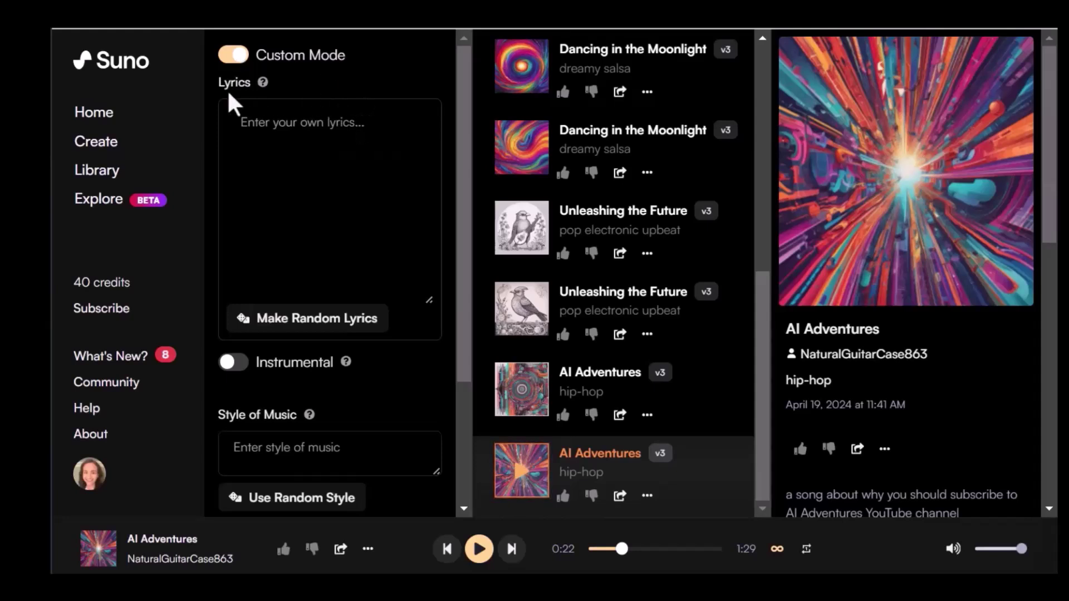
scroll(306, 243, "down", 3)
mouse_move(303, 250)
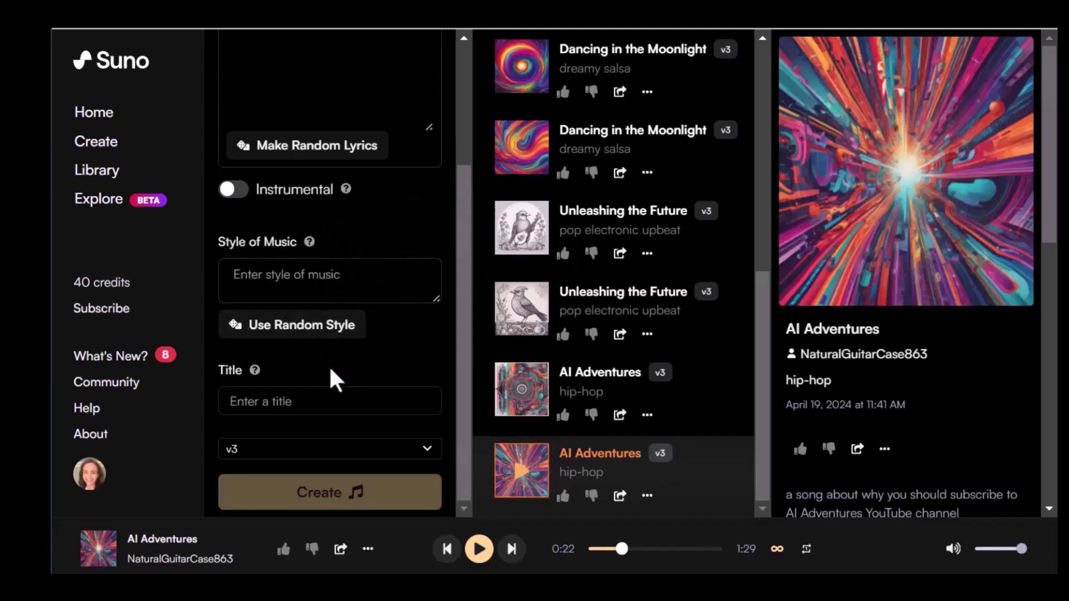
scroll(357, 365, "up", 3)
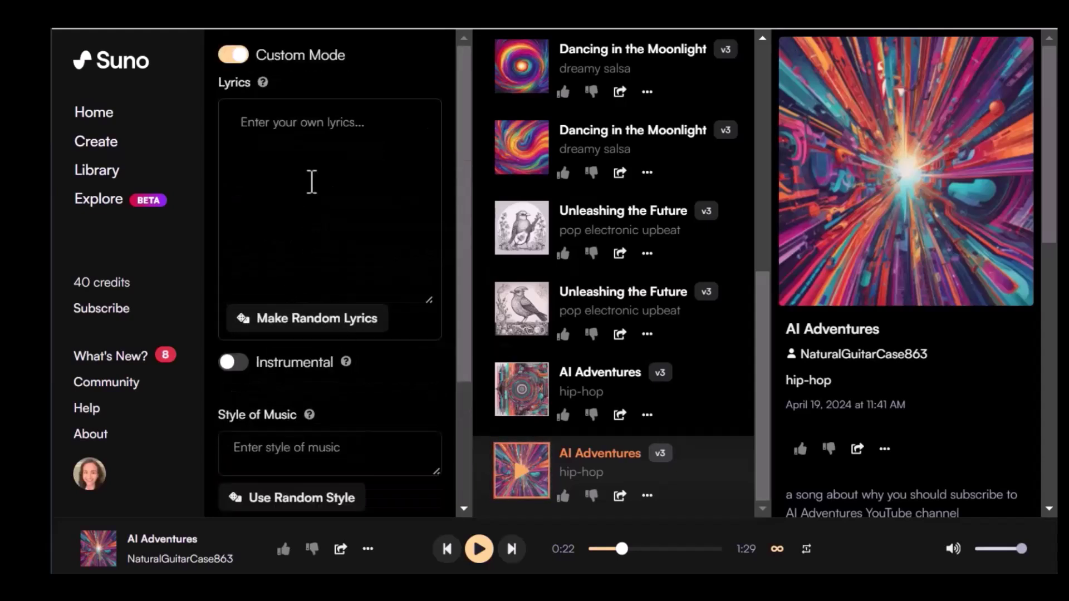
left_click(257, 134)
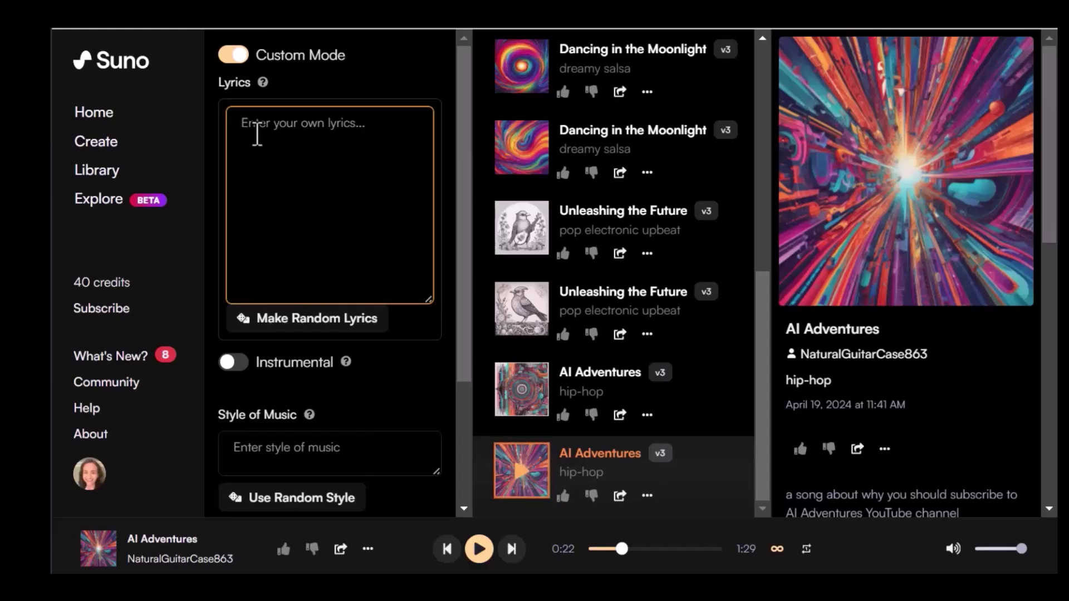
type("a song about why you should subscribe to AI Adventures YouTube channel")
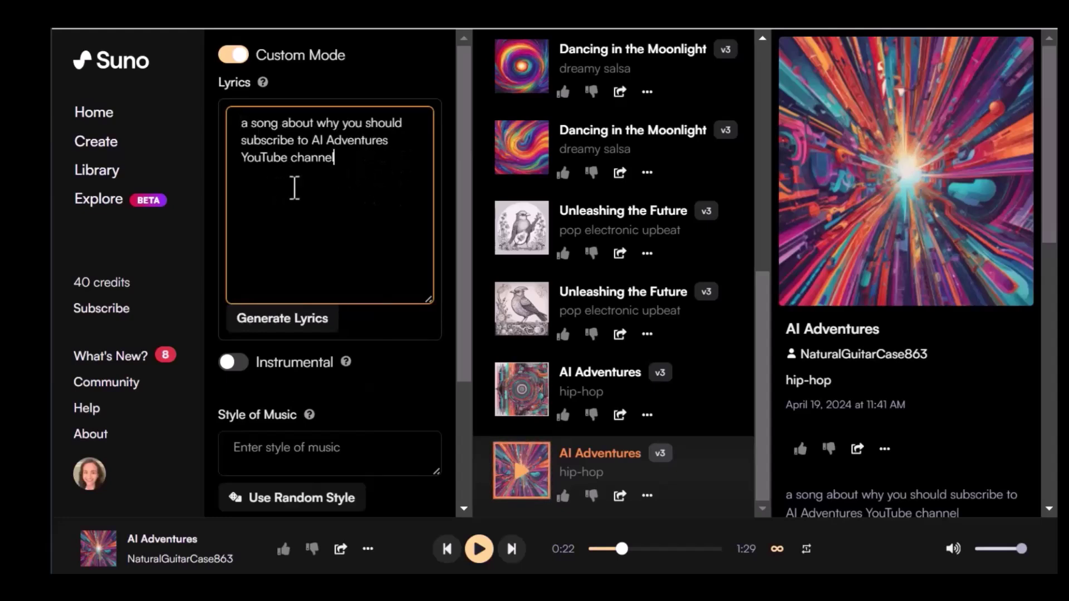
- Generate the AI Adventures lyrics and fill in the random style 'heartfelt rock'
left_click(282, 323)
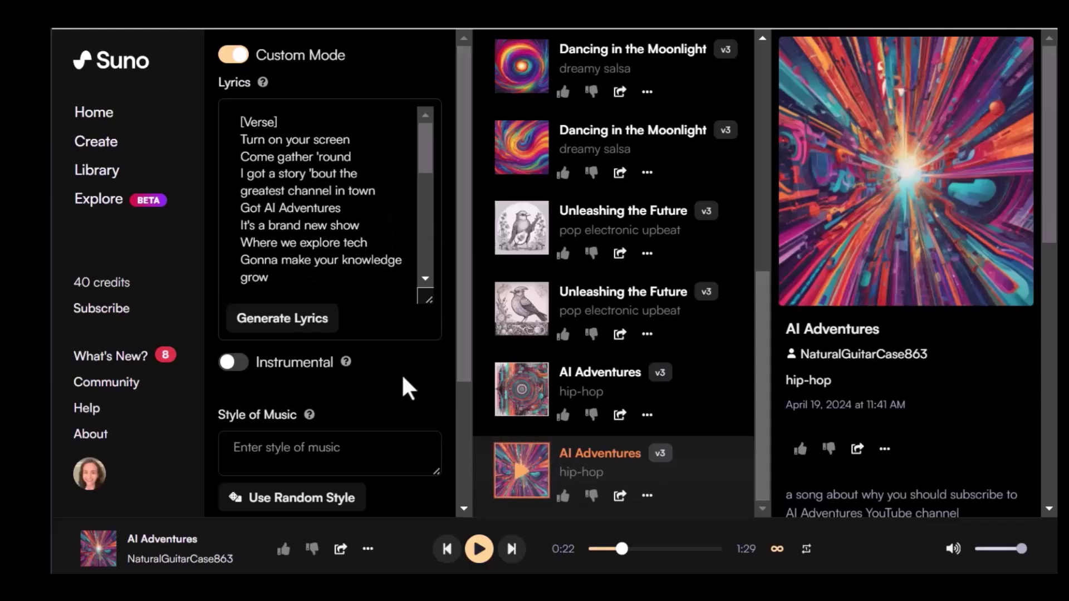
scroll(410, 373, "down", 3)
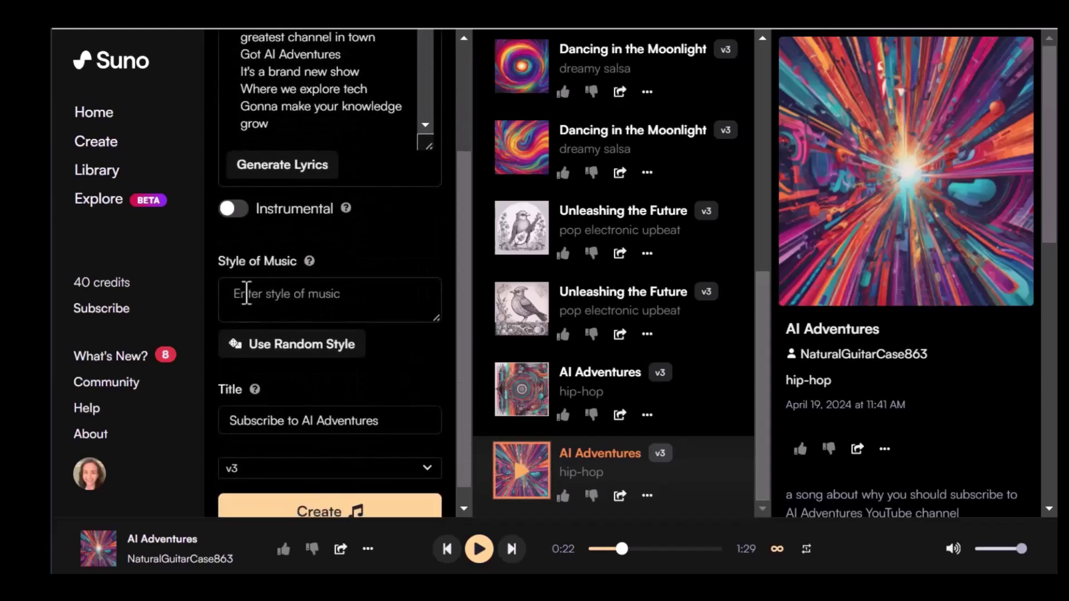
left_click(301, 356)
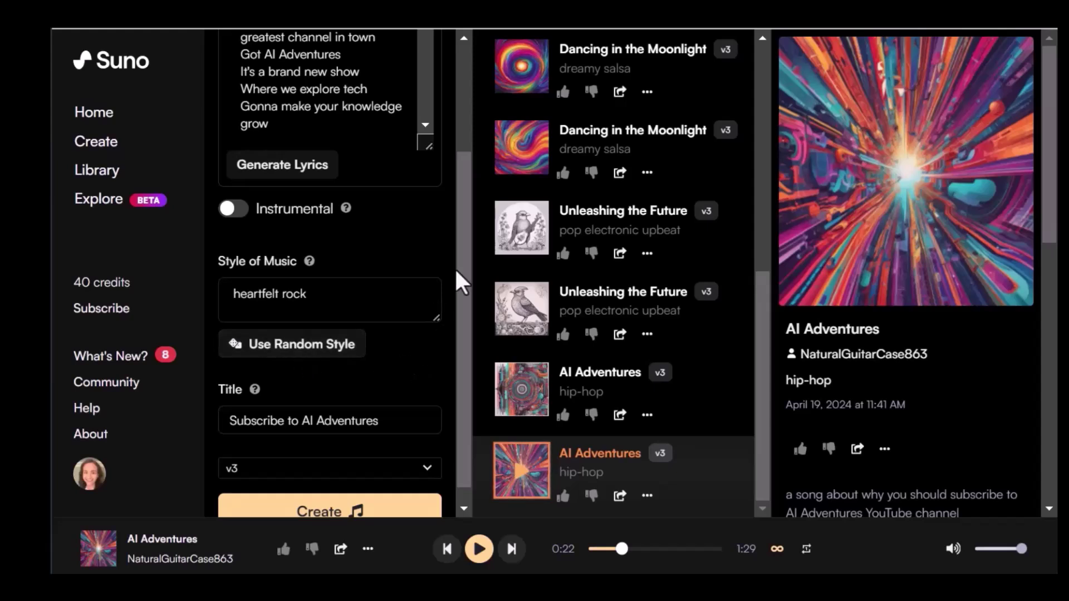
scroll(397, 389, "down", 1)
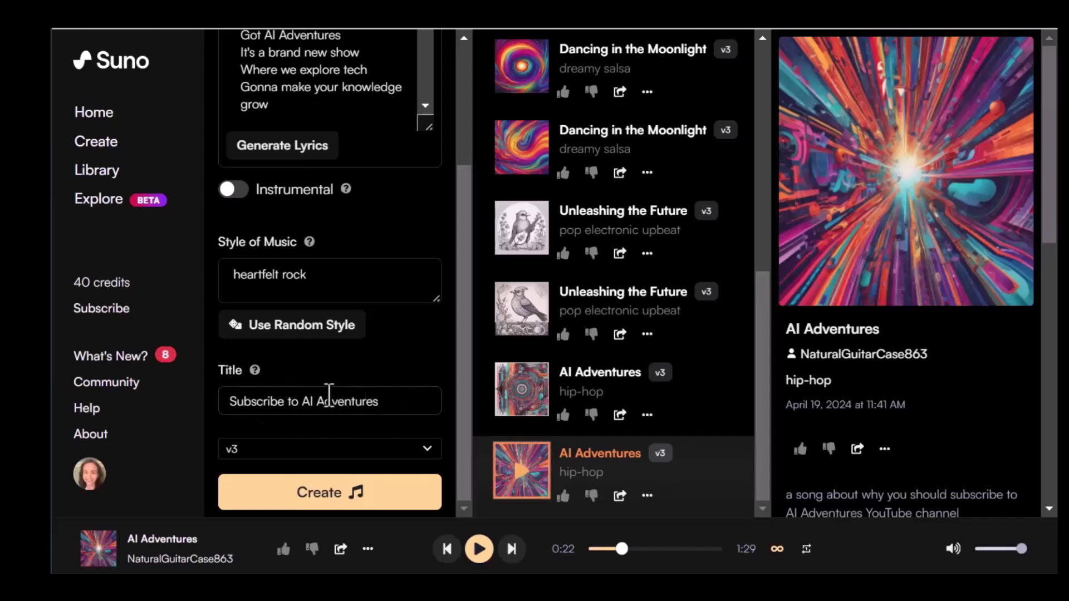
- Create the heartfelt rock songs and listen to the first one while reading its lyrics
left_click(319, 499)
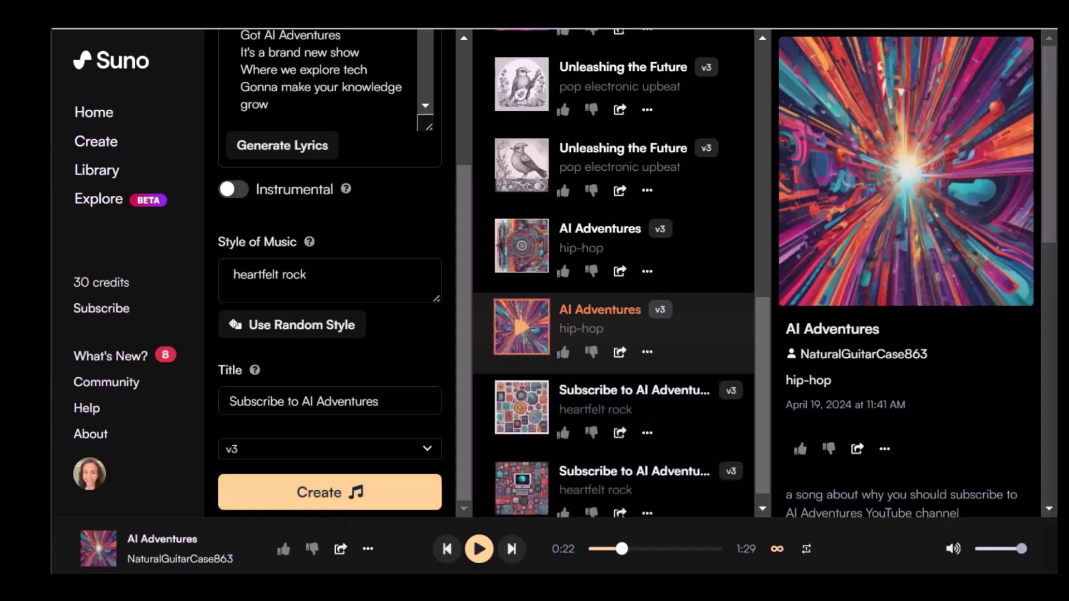
left_click(521, 415)
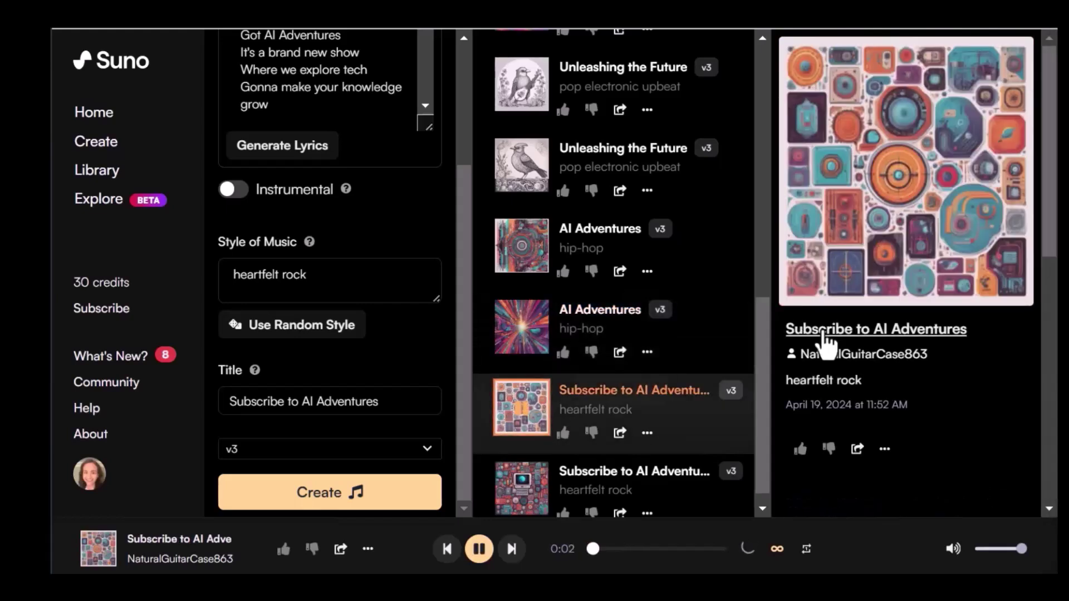
left_click_drag(1047, 149, 1049, 290)
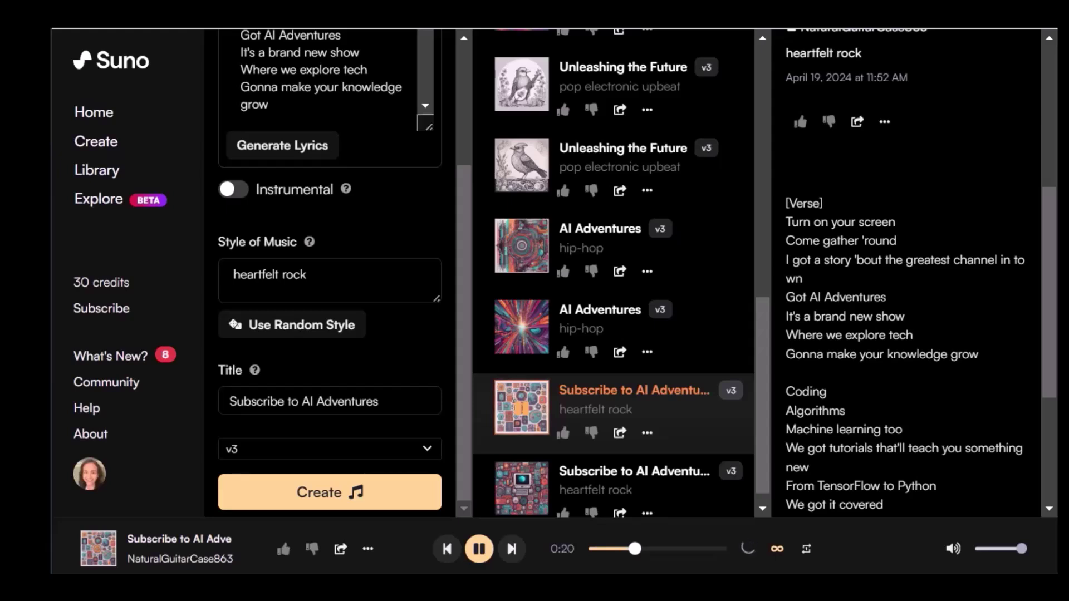
left_click(477, 554)
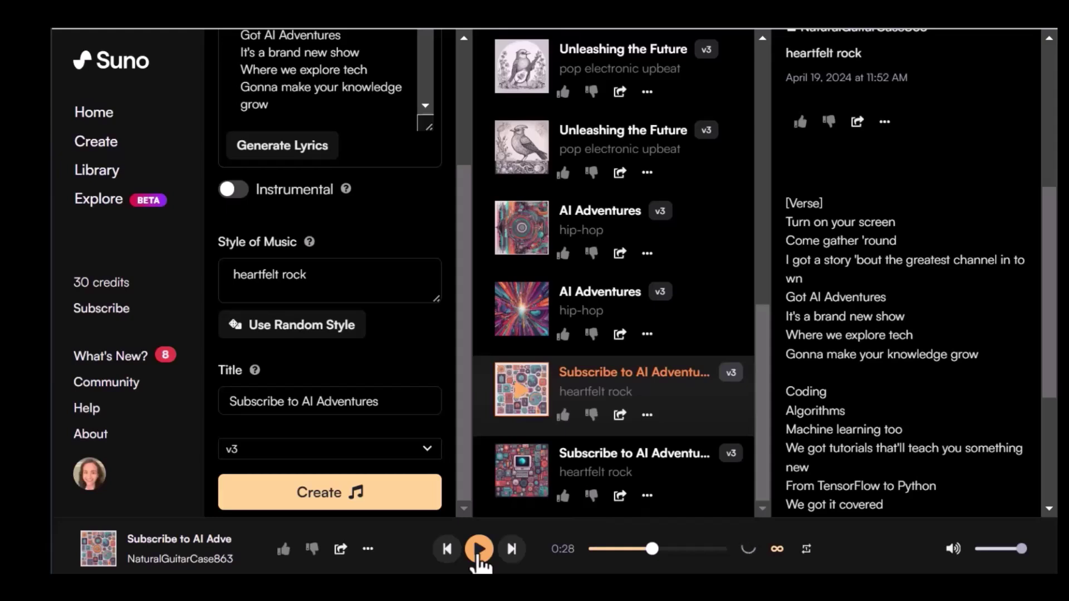
- Listen to the second Subscribe to AI Adventures song with its lyrics, then open the first song's options menu
left_click(518, 474)
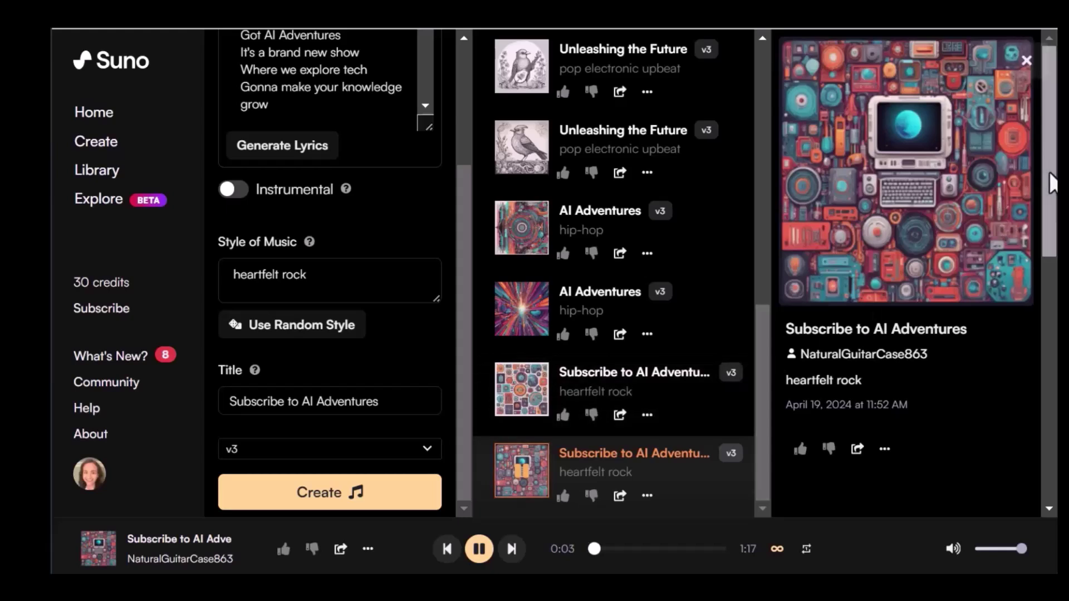
left_click_drag(1053, 179, 1052, 333)
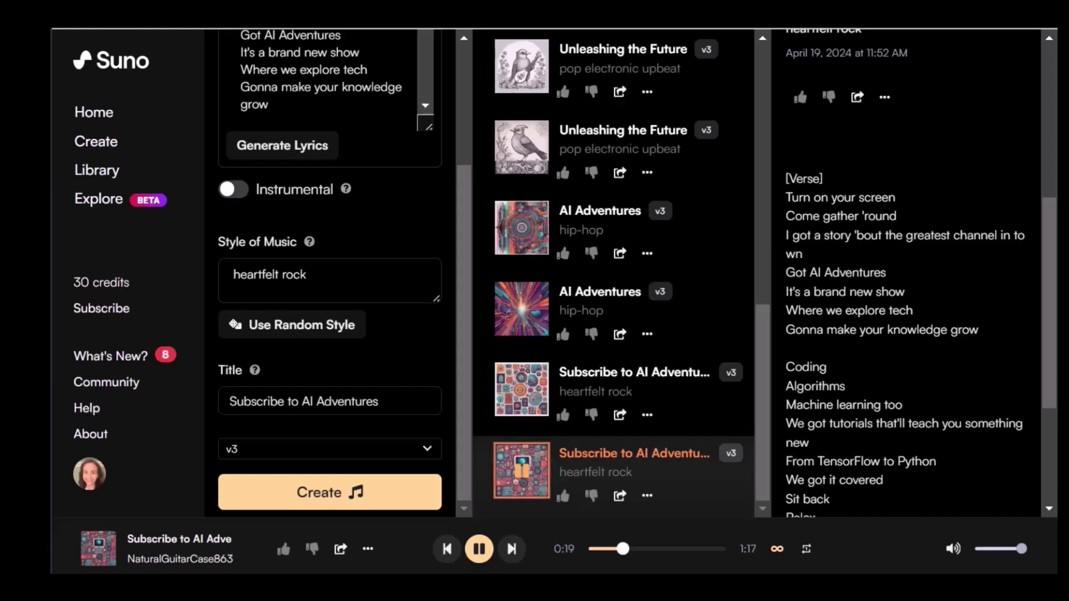
left_click(479, 548)
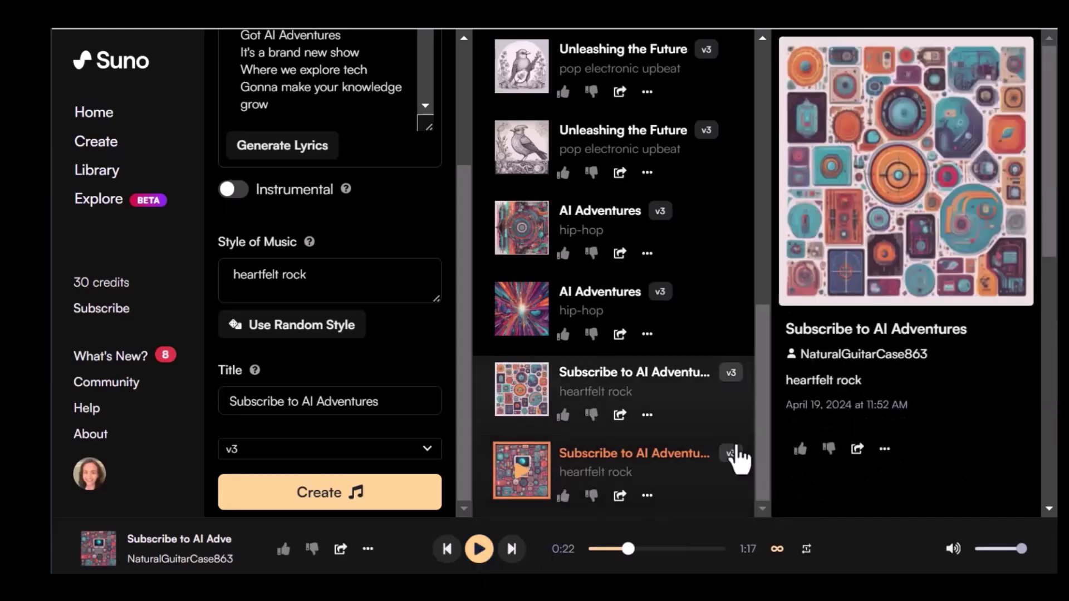
left_click(646, 414)
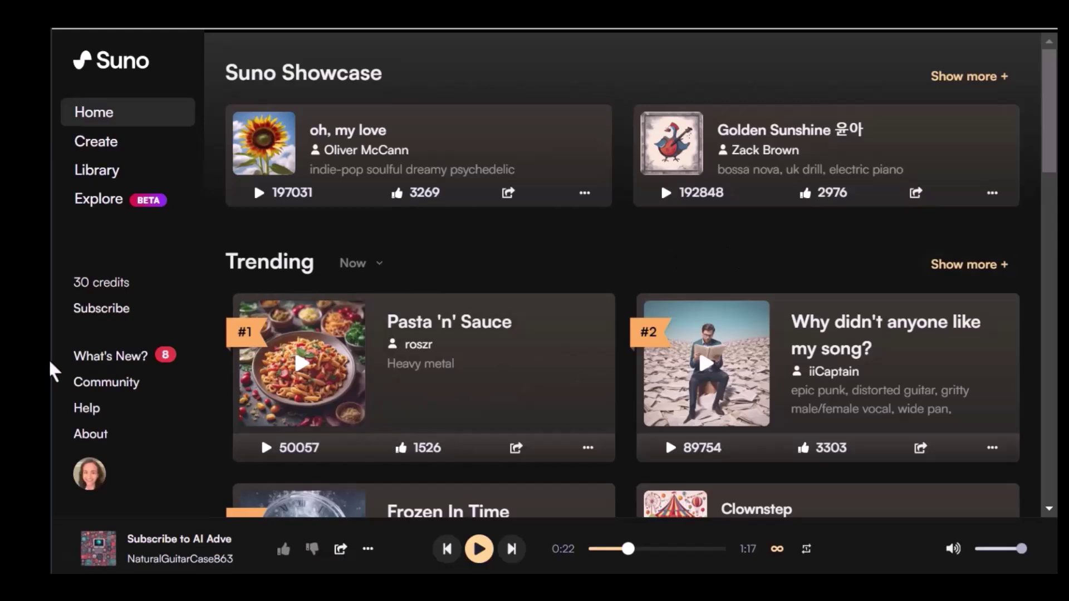
- Open the Subscribe page and scroll down to compare the Basic and Pro plan features
left_click(98, 300)
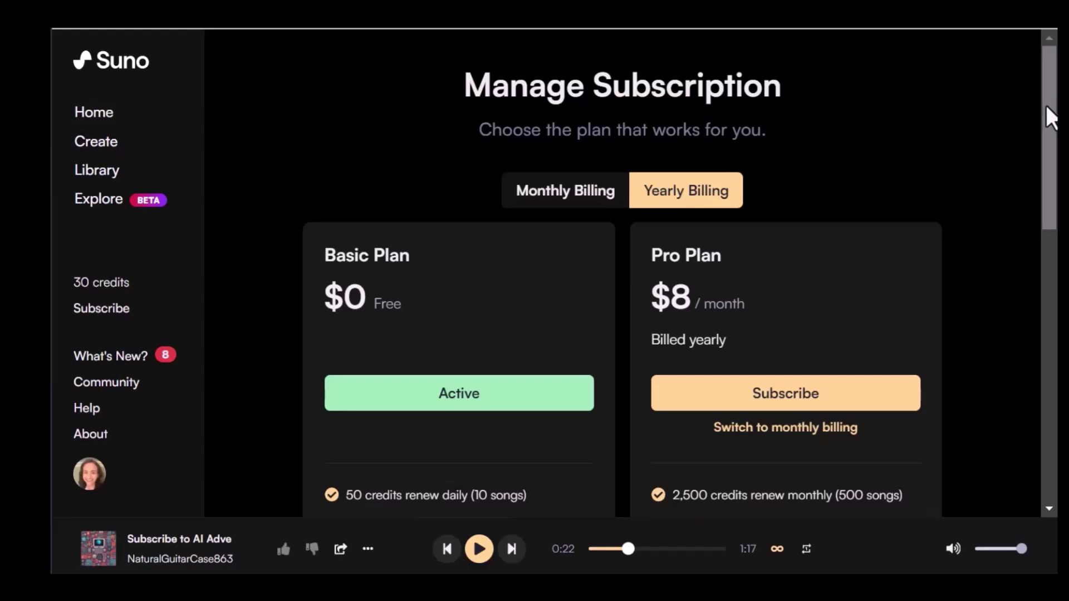
left_click_drag(1046, 105, 1050, 171)
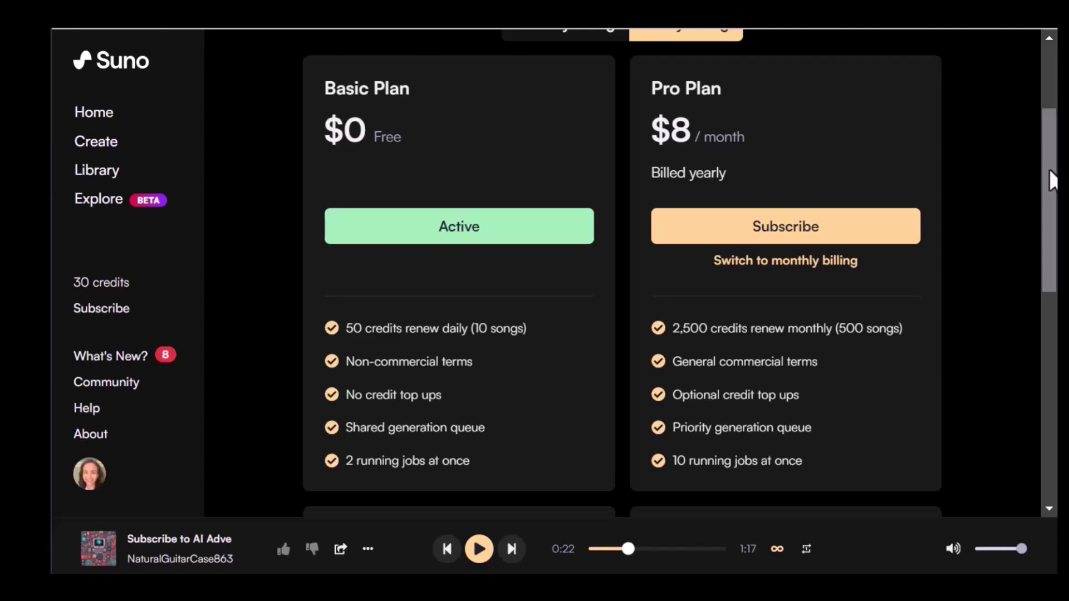
left_click_drag(1049, 171, 1047, 298)
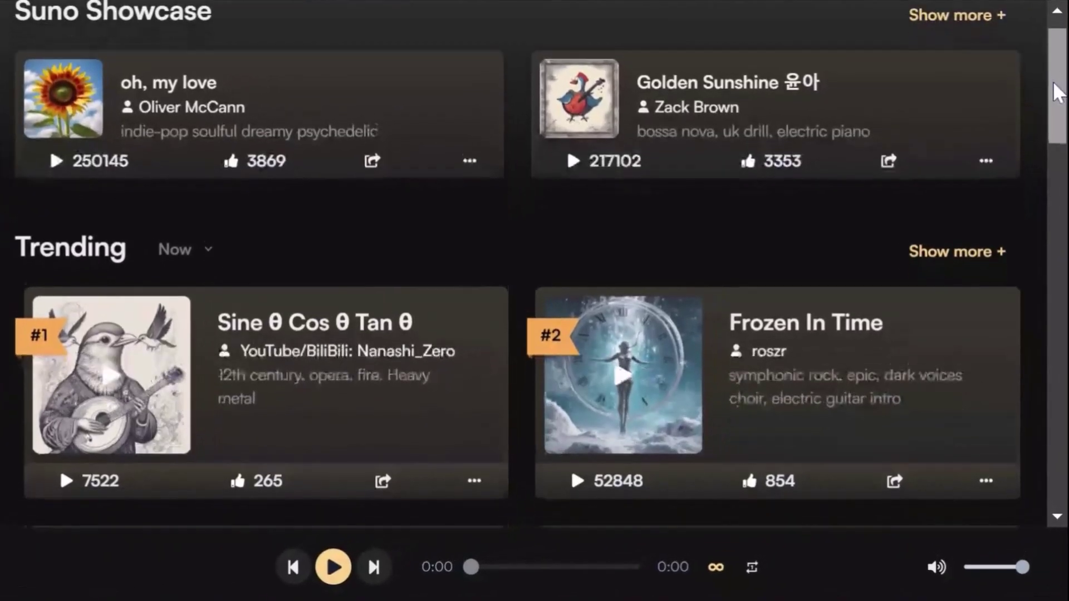
- Scroll through the Home page's Suno Showcase and Trending songs
left_click_drag(1058, 92, 1063, 282)
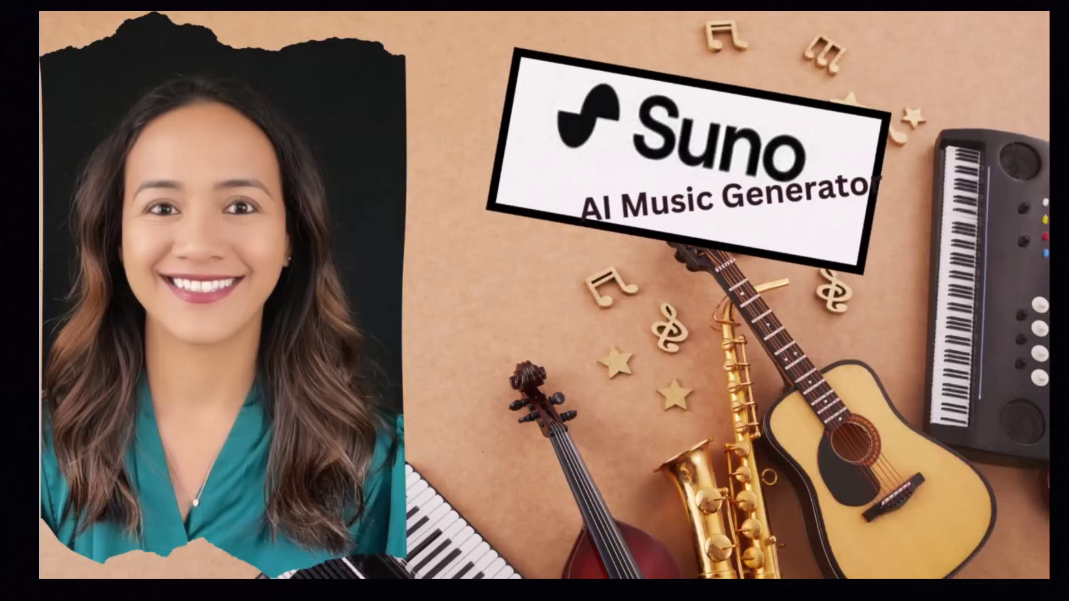